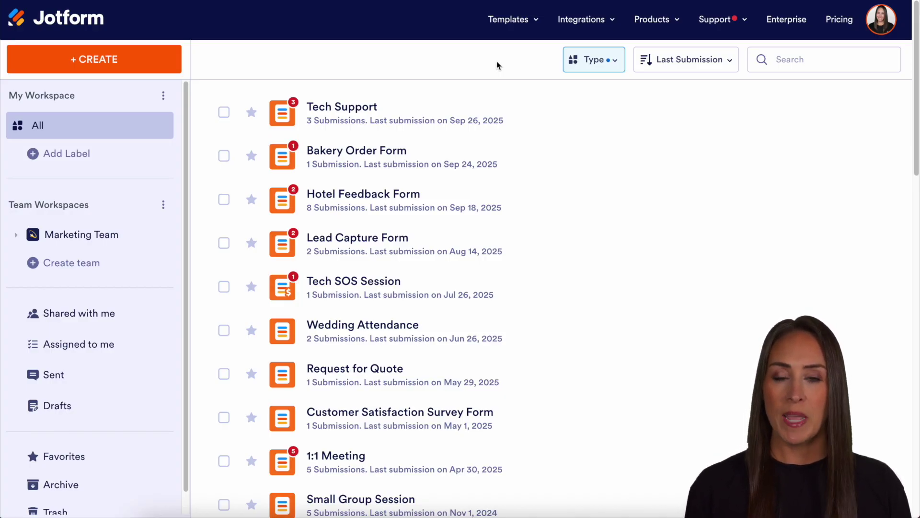
# Step: Open the Tech Support form in the Form Builder and review its Name, Email, Phone, Description and File Upload fields
pyautogui.click(608, 69)
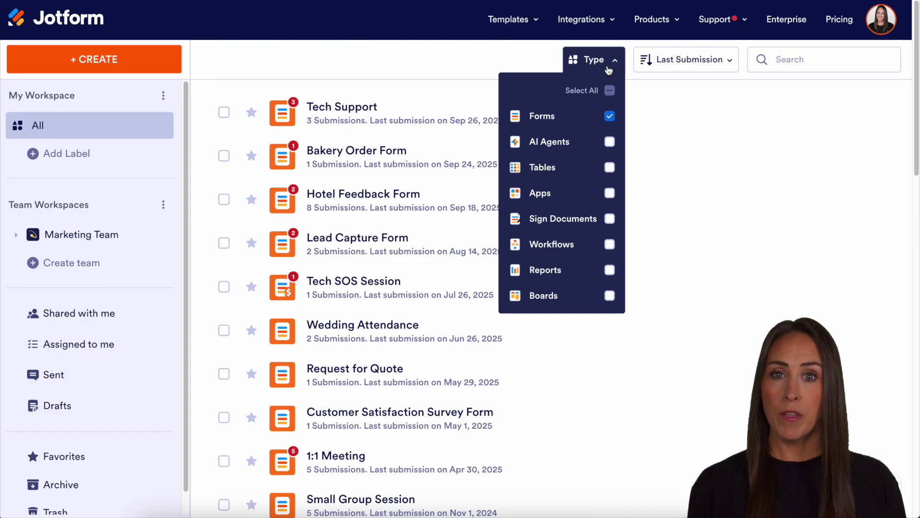
pyautogui.click(467, 63)
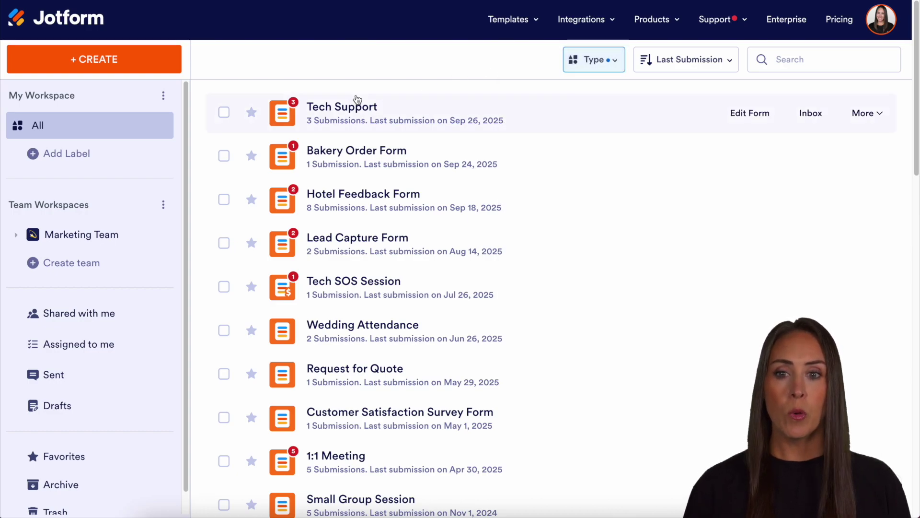
pyautogui.click(760, 122)
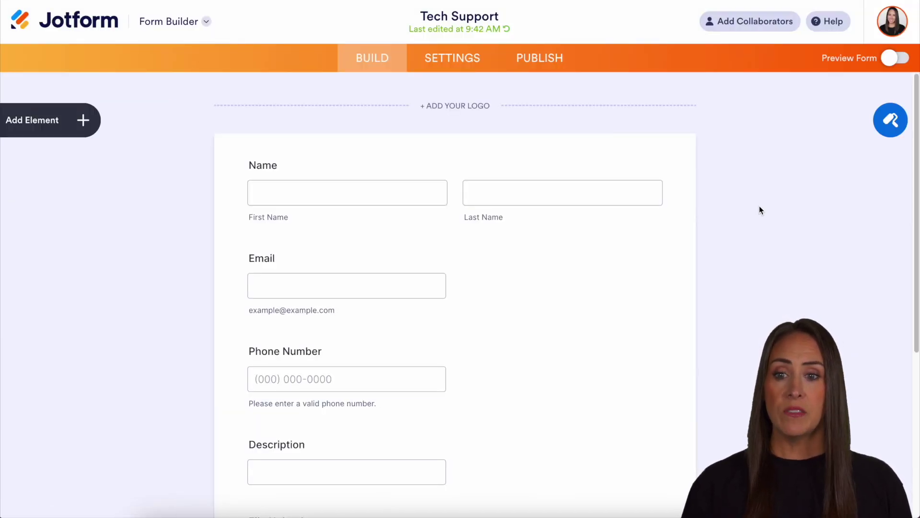
pyautogui.scroll(-1, 760, 208)
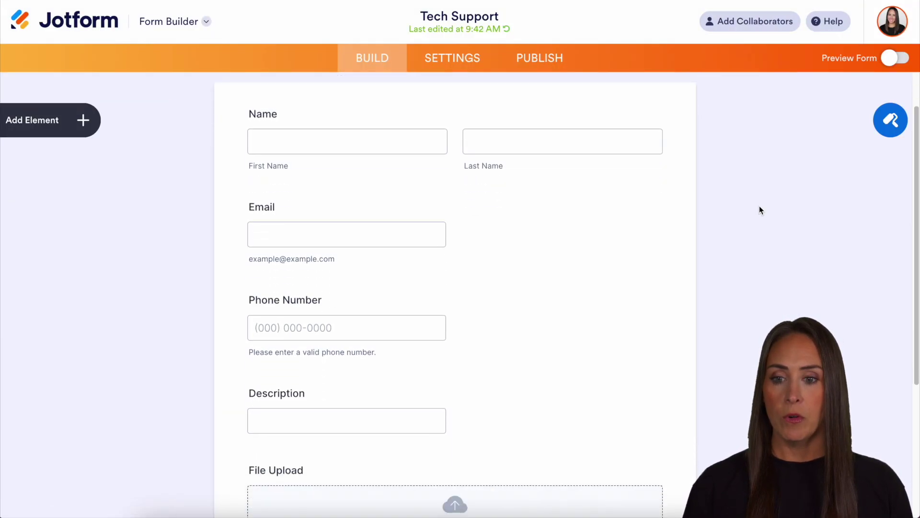
pyautogui.scroll(-2, 760, 209)
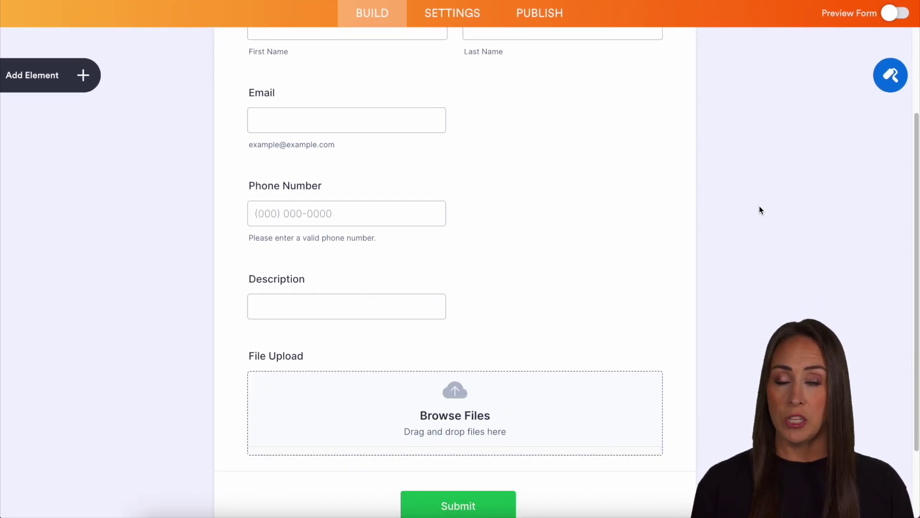
pyautogui.scroll(-1, 760, 211)
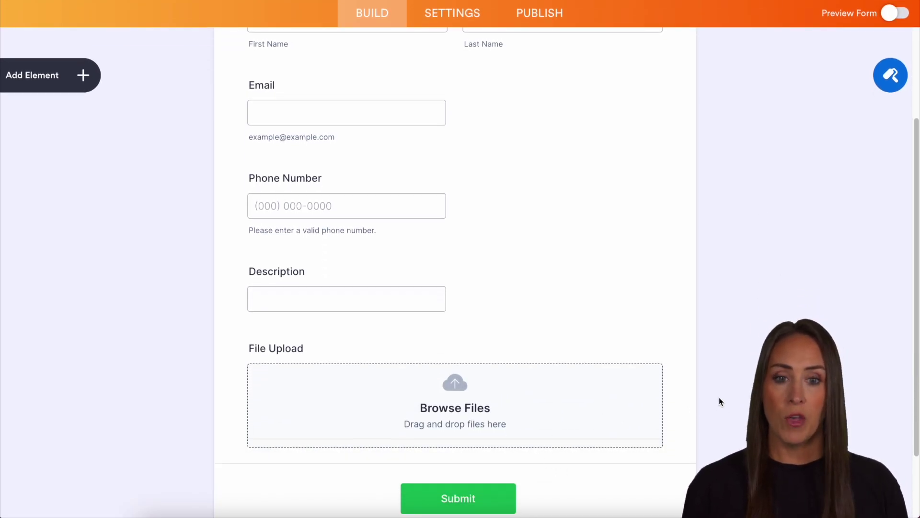
pyautogui.scroll(4, 728, 398)
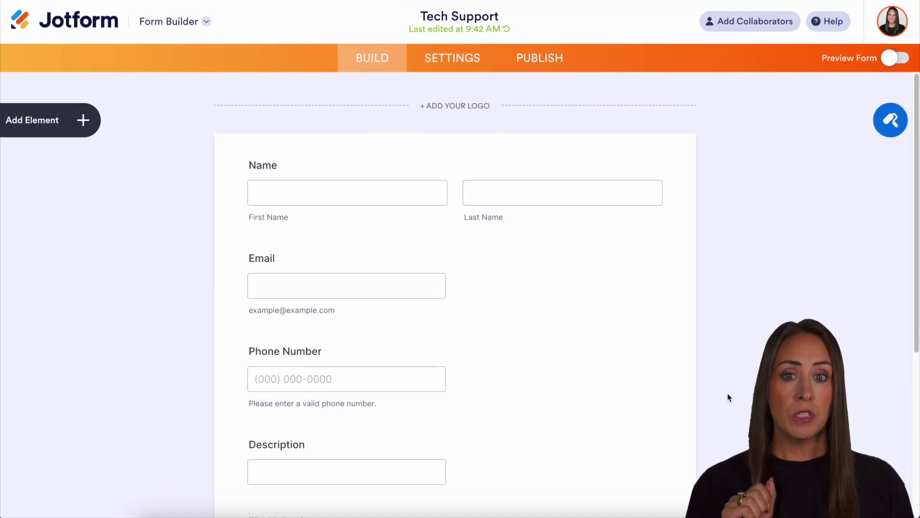
# Step: Add the Box integration from the form's Settings > Integrations and authenticate the Box account
pyautogui.click(456, 71)
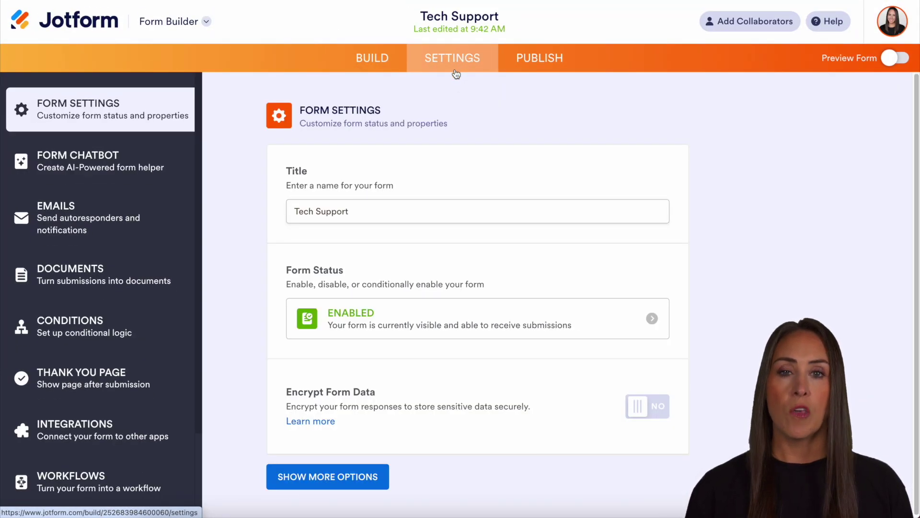
pyautogui.click(67, 432)
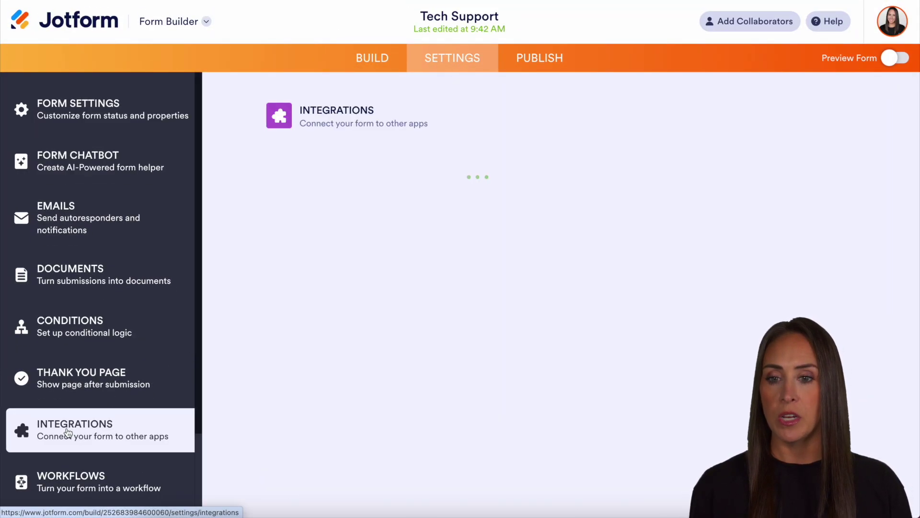
pyautogui.click(534, 157)
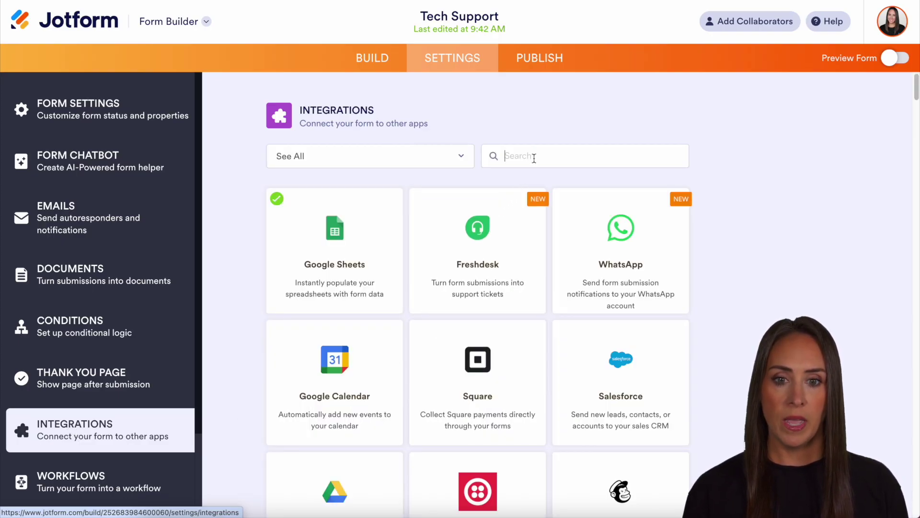
pyautogui.write('box')
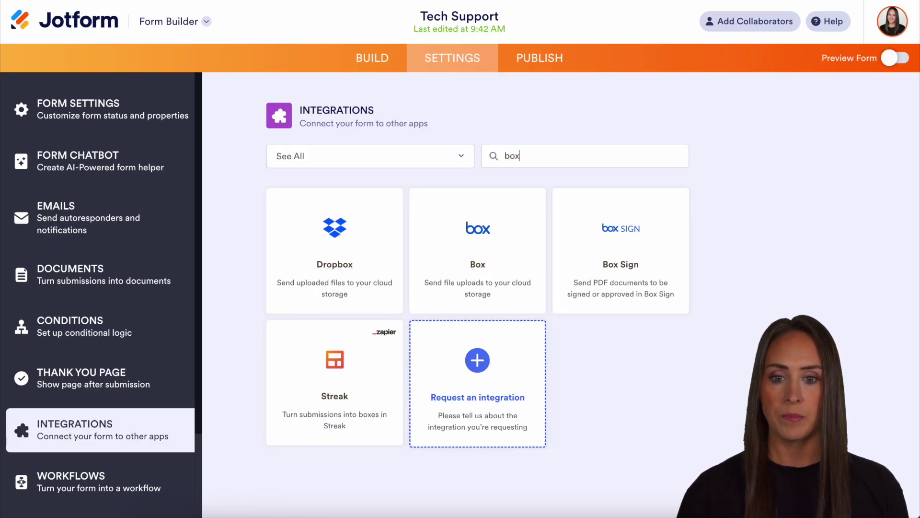
pyautogui.click(519, 254)
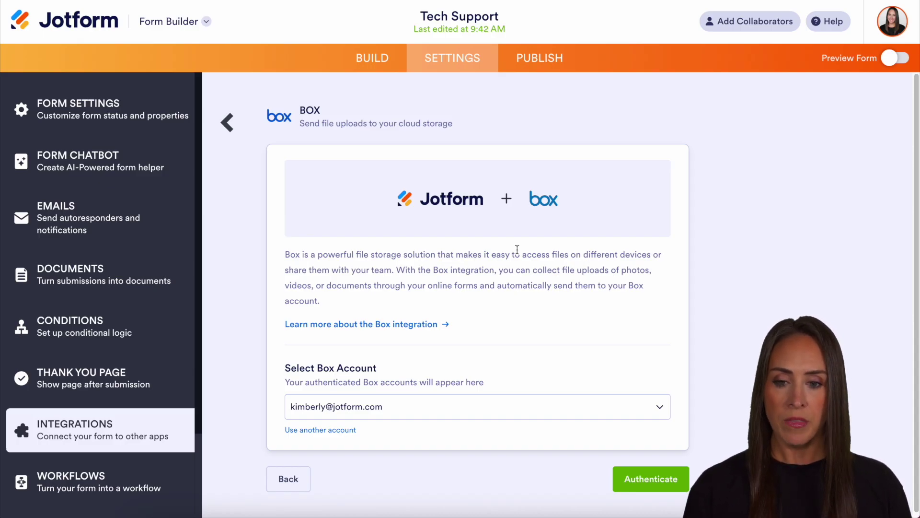
pyautogui.click(664, 479)
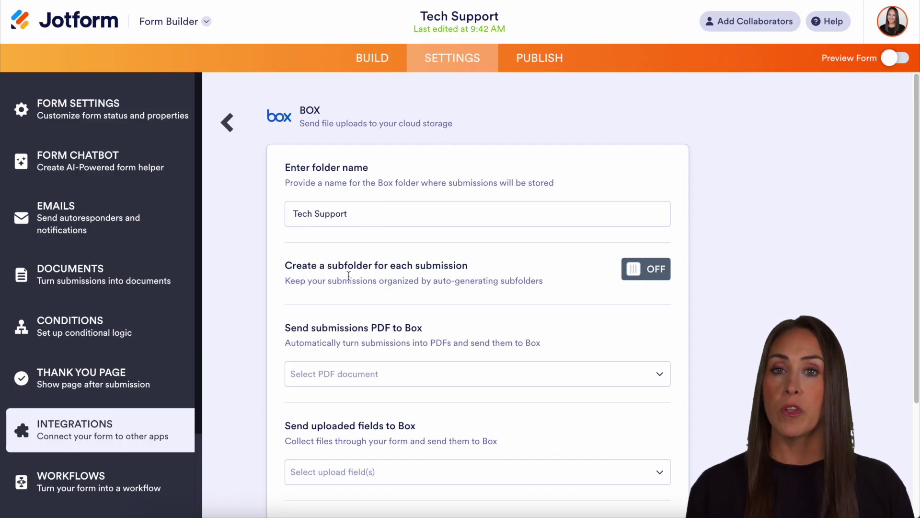
# Step: Turn on a subfolder for each submission and delete the Submission ID tag from its name
pyautogui.click(643, 270)
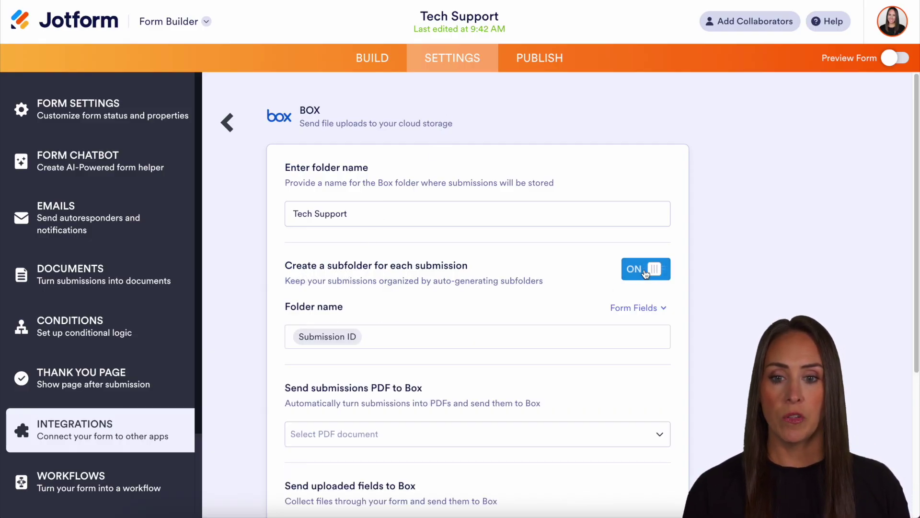
pyautogui.scroll(-1, 777, 302)
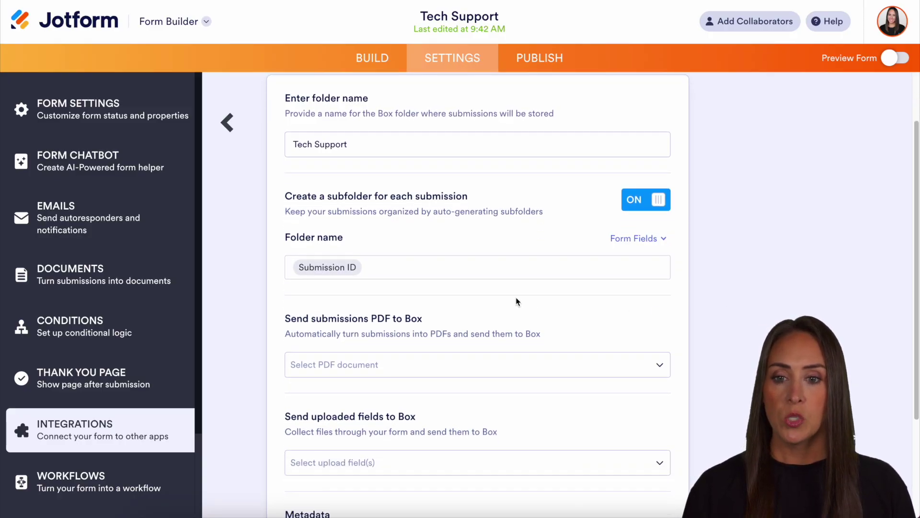
pyautogui.click(391, 270)
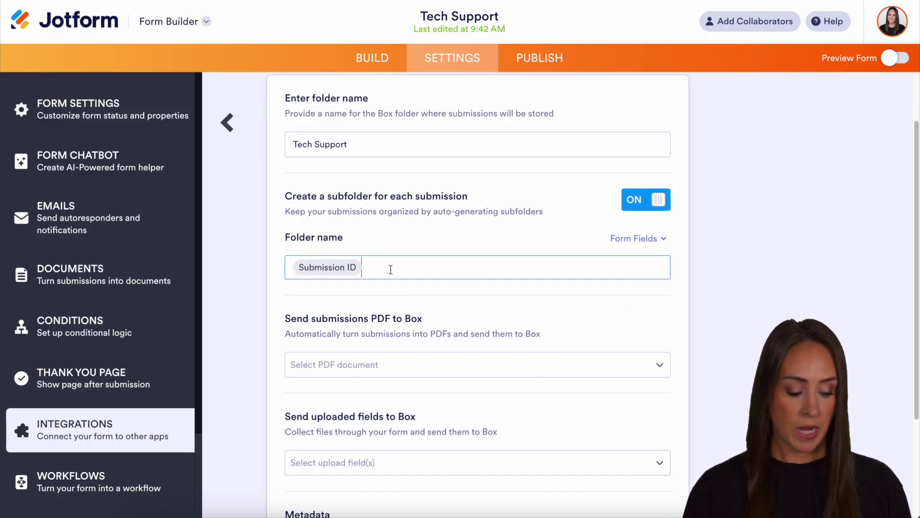
pyautogui.press('BackSpace')
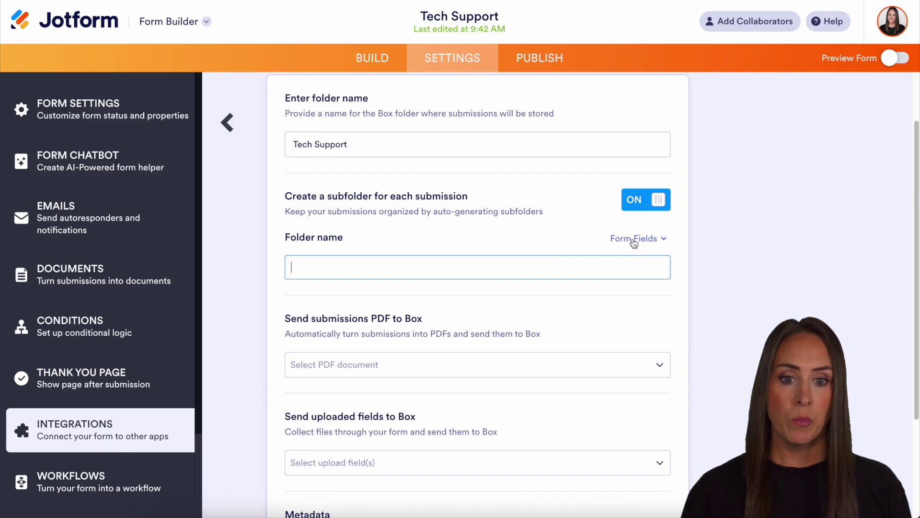
# Step: Insert the Name and Description form fields into the subfolder name, separated by a hyphen
pyautogui.click(634, 239)
pyautogui.scroll(-1, 574, 289)
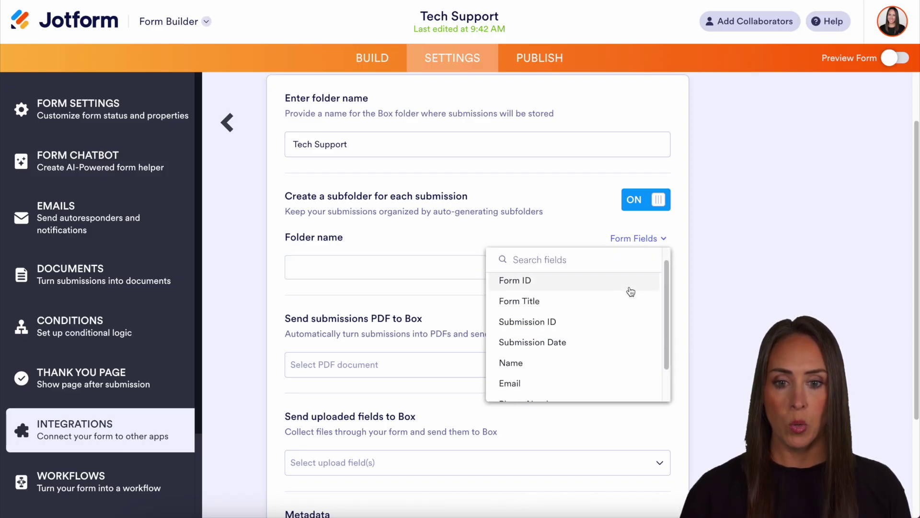
pyautogui.click(590, 356)
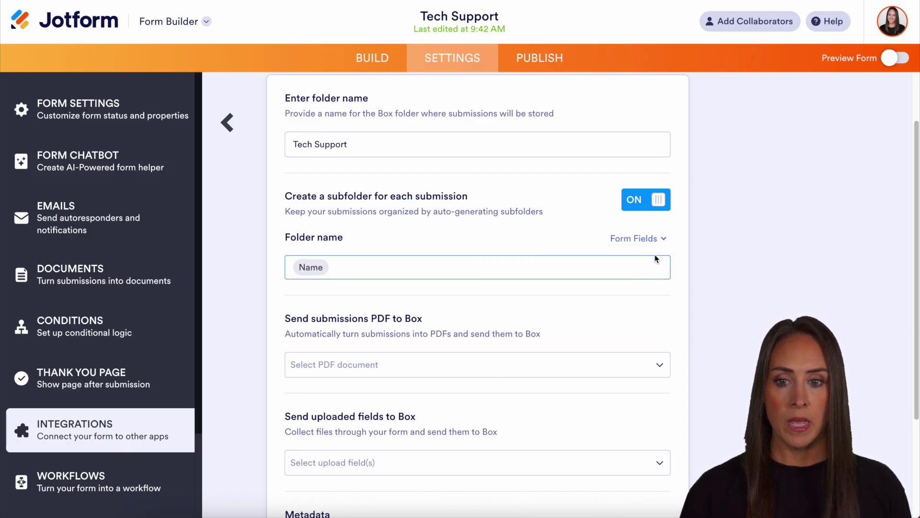
pyautogui.click(634, 238)
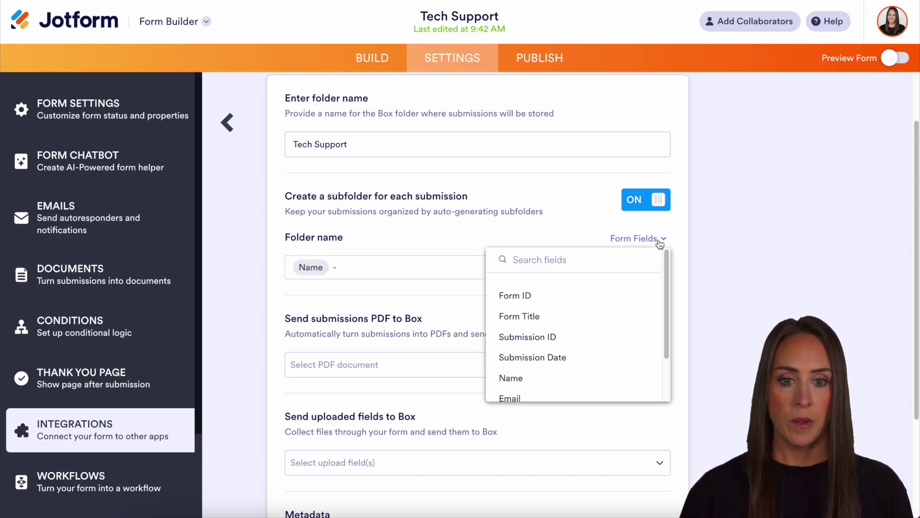
pyautogui.scroll(-3, 635, 305)
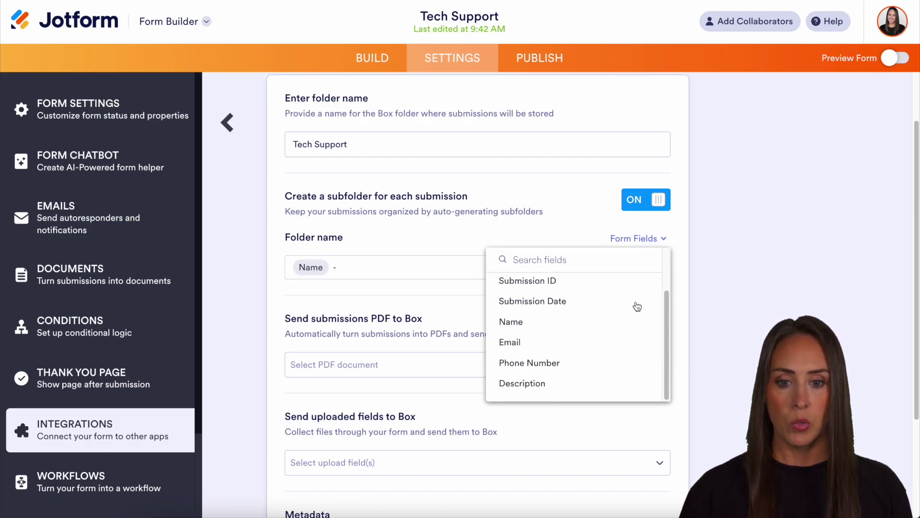
pyautogui.click(561, 386)
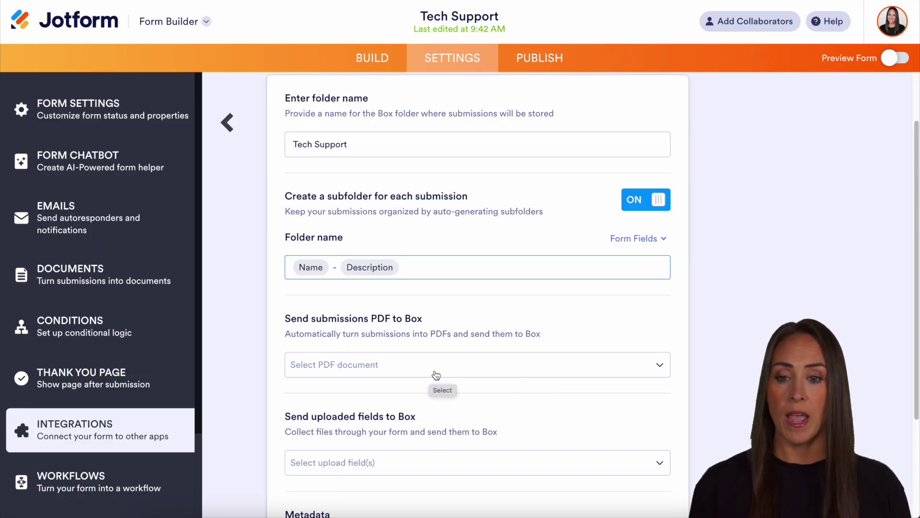
pyautogui.scroll(-2, 617, 366)
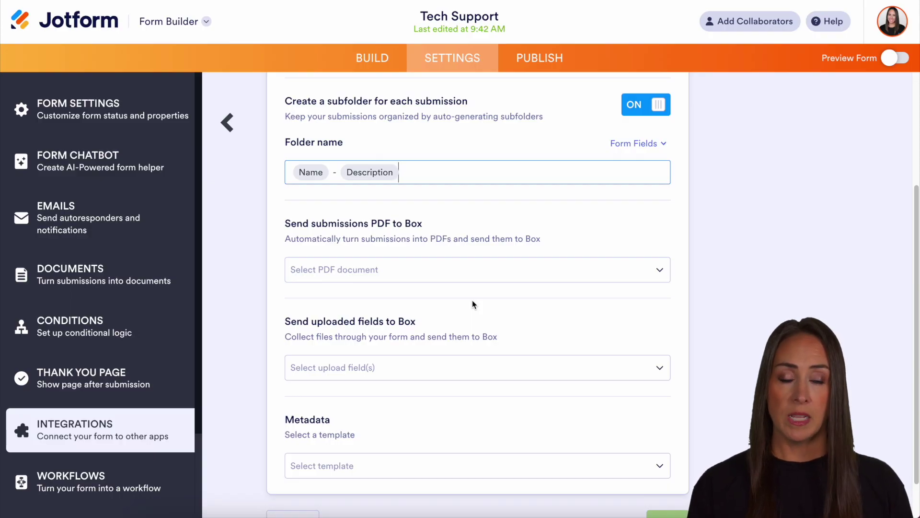
# Step: Send the Default submission PDF and the File Upload field's files to Box
pyautogui.click(432, 271)
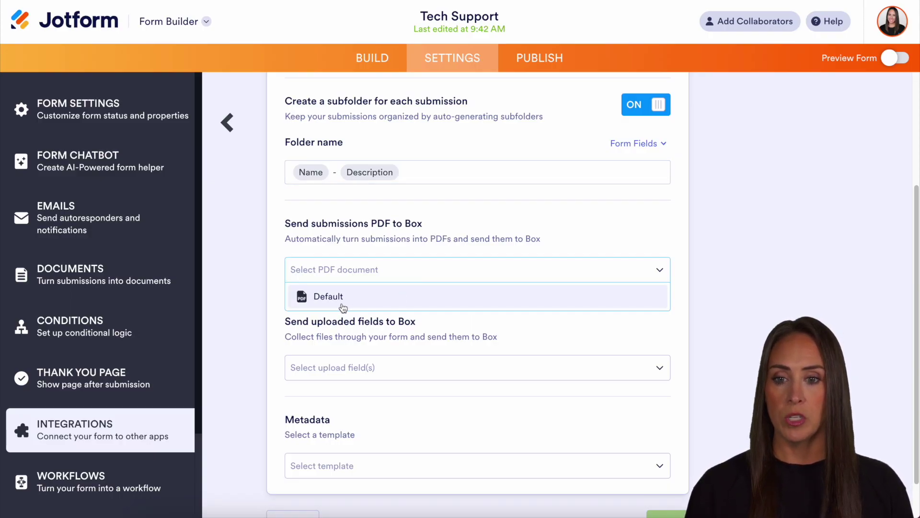
pyautogui.click(331, 305)
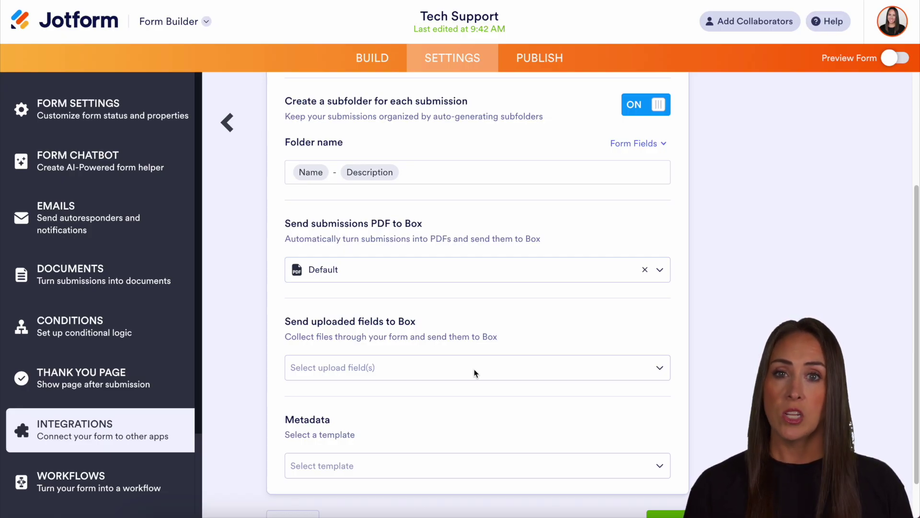
pyautogui.click(437, 372)
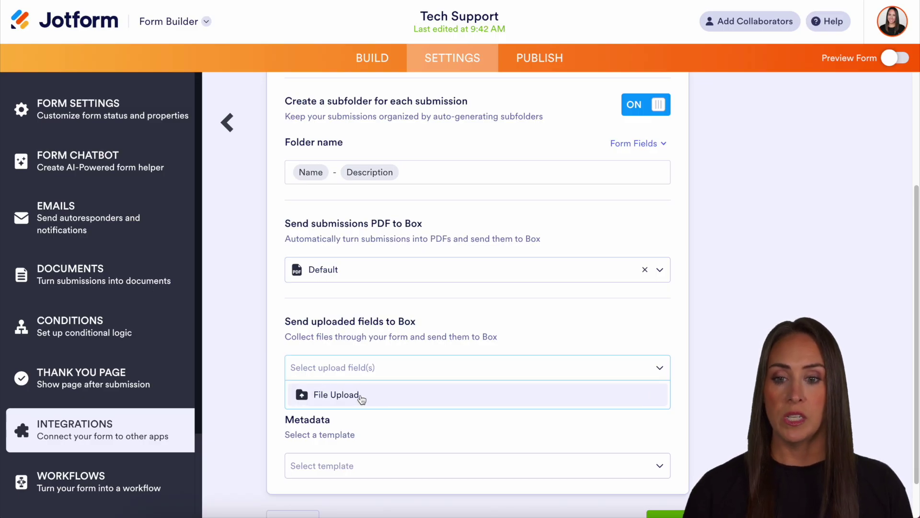
pyautogui.click(333, 395)
pyautogui.click(707, 397)
pyautogui.scroll(-2, 708, 395)
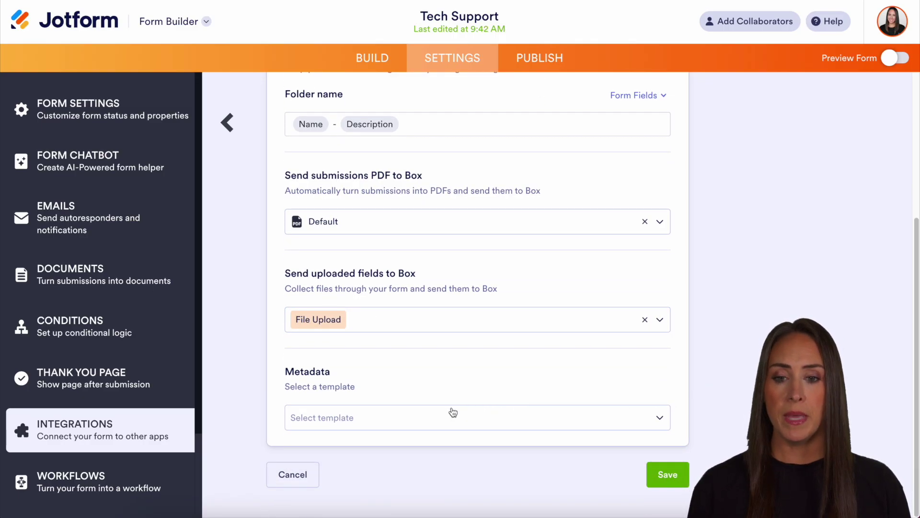
# Step: Choose the test metadata template and map its test text field to Description
pyautogui.click(409, 425)
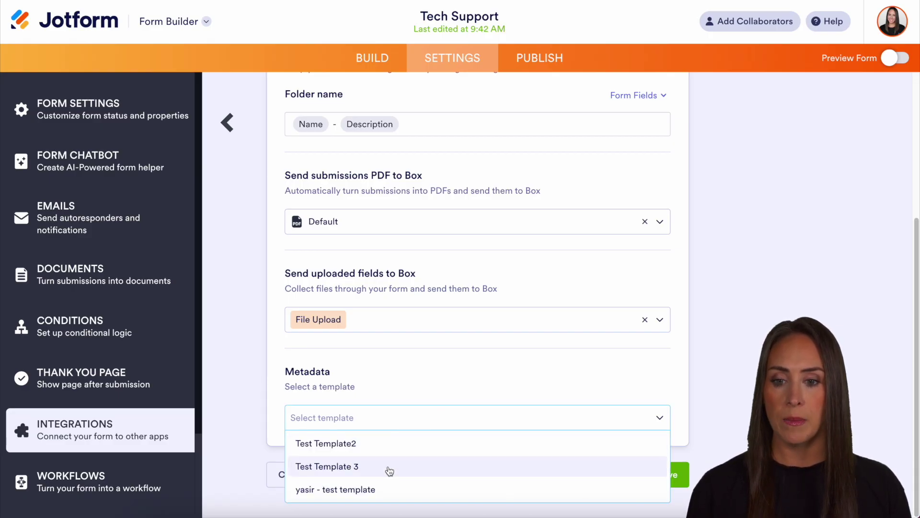
pyautogui.click(367, 490)
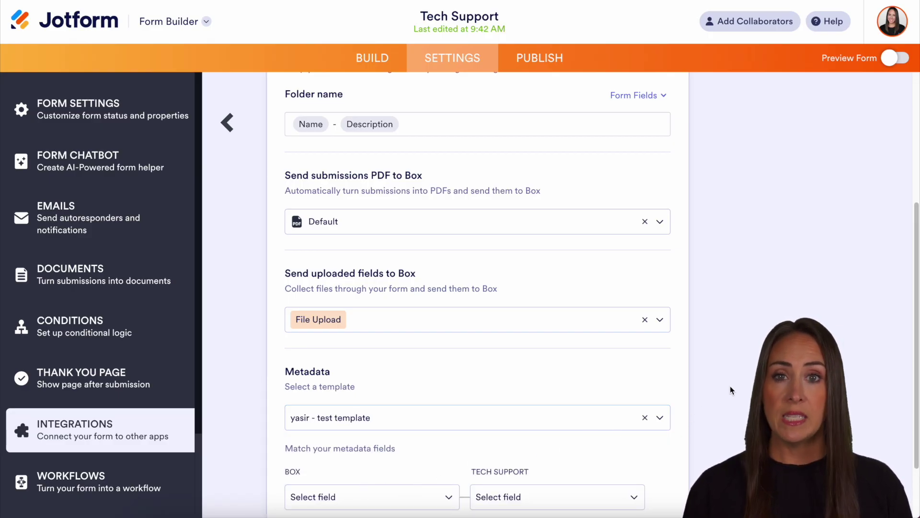
pyautogui.scroll(-2, 455, 462)
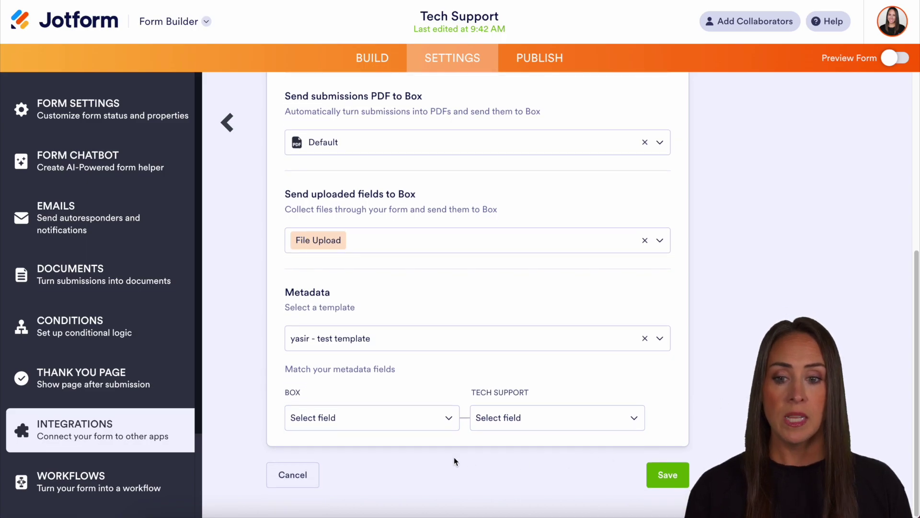
pyautogui.click(358, 428)
pyautogui.click(349, 448)
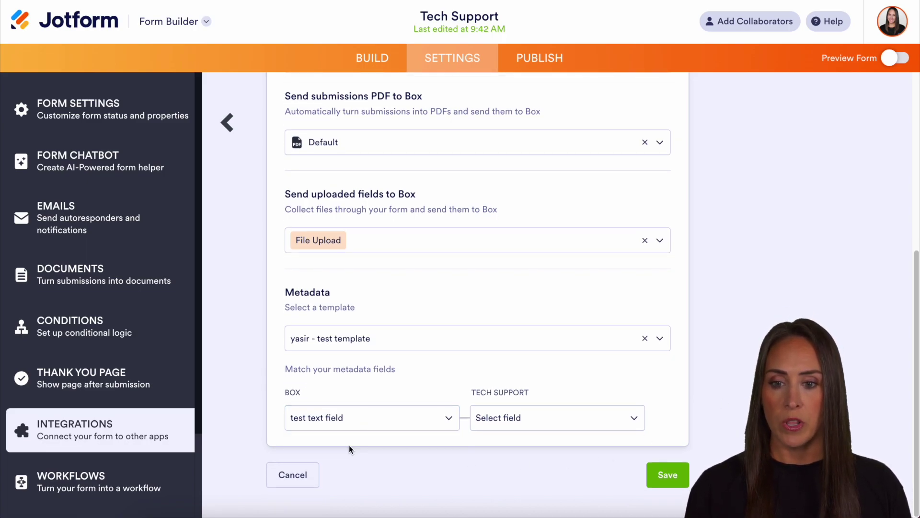
pyautogui.click(490, 425)
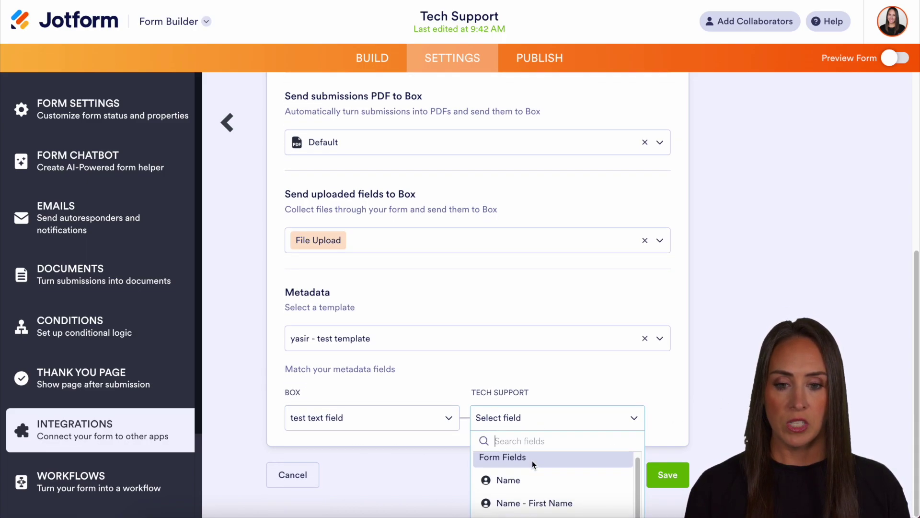
pyautogui.scroll(-5, 534, 472)
pyautogui.click(532, 477)
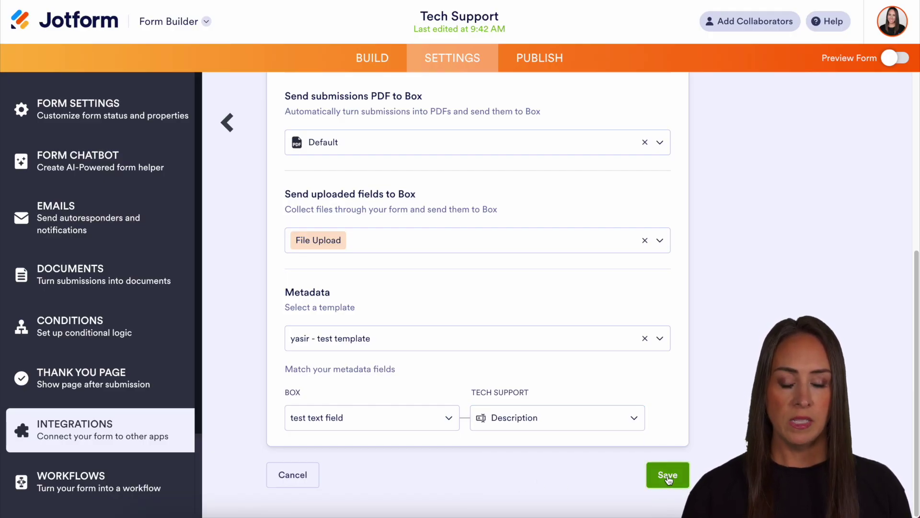
# Step: Save the Box integration, check the enabled Send Files action, and open its Tech Support folder link
pyautogui.click(669, 479)
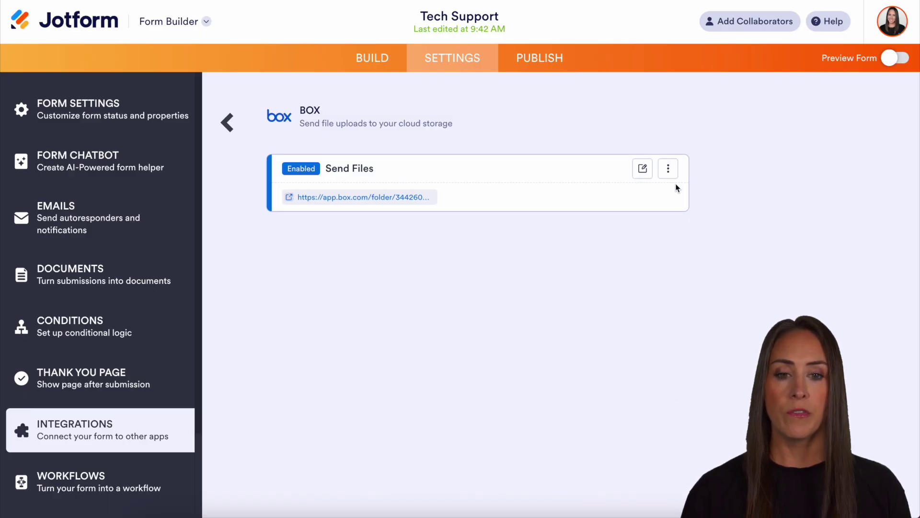
pyautogui.click(669, 171)
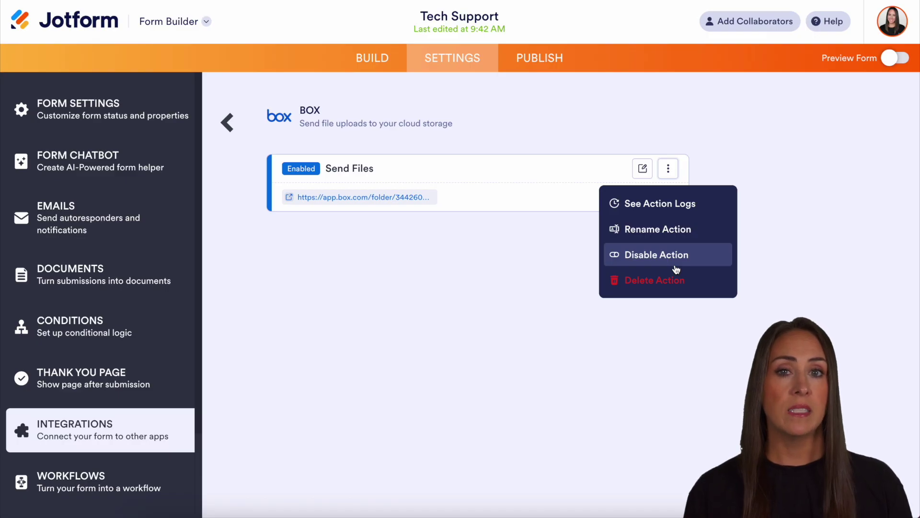
pyautogui.click(569, 271)
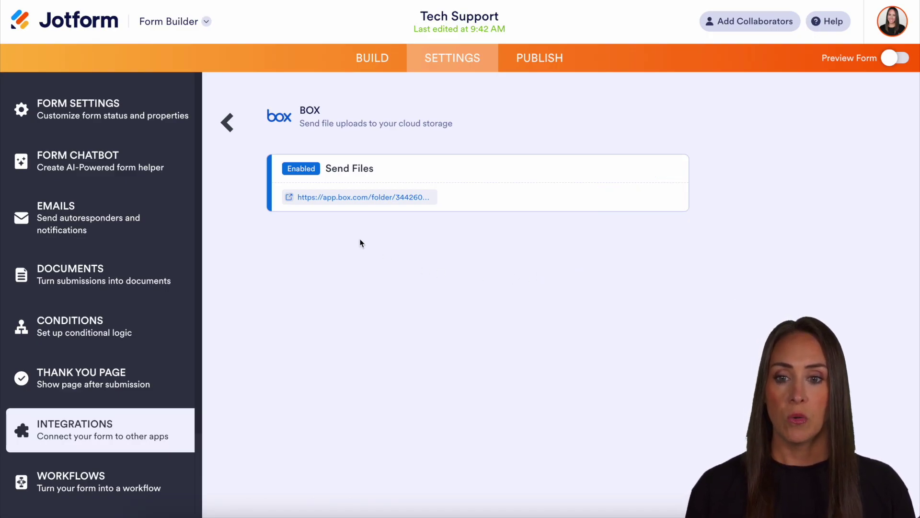
pyautogui.click(343, 197)
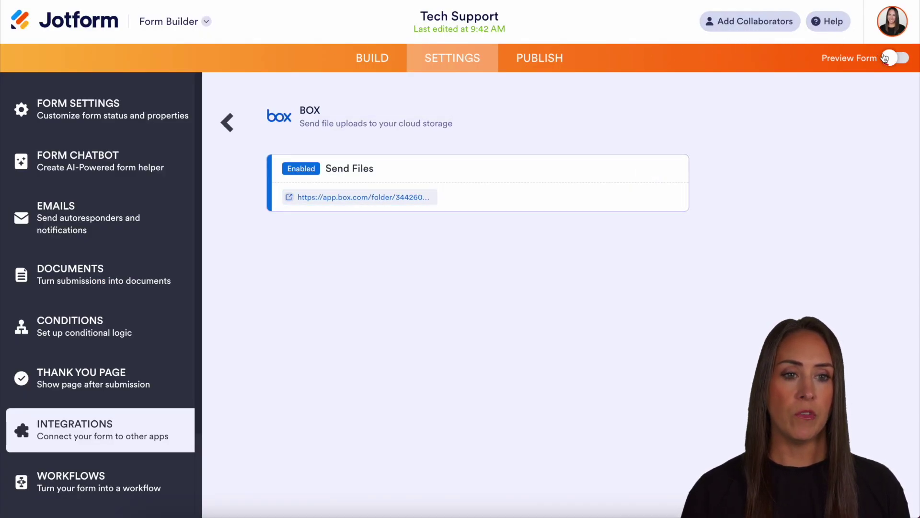
# Step: Preview the form, fill in sample answers, and set Description to 'Trouble with email'
pyautogui.click(888, 58)
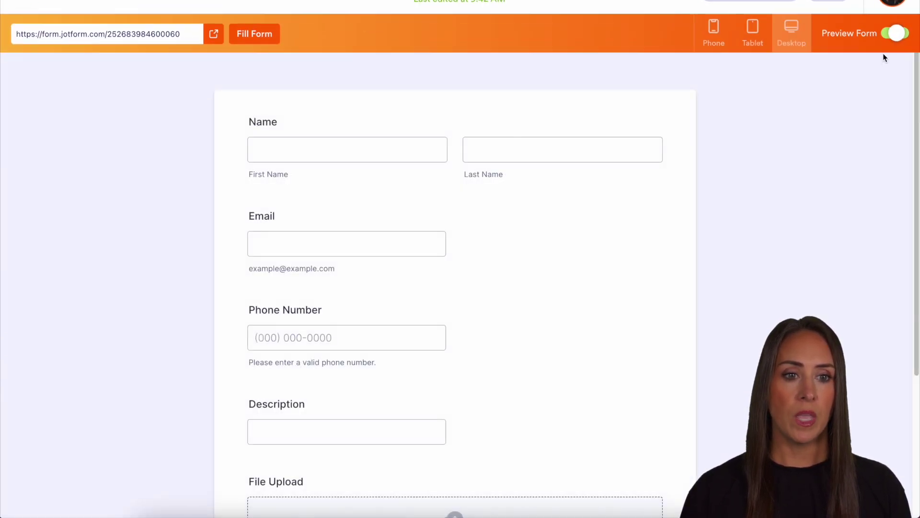
pyautogui.click(248, 26)
pyautogui.scroll(-2, 566, 268)
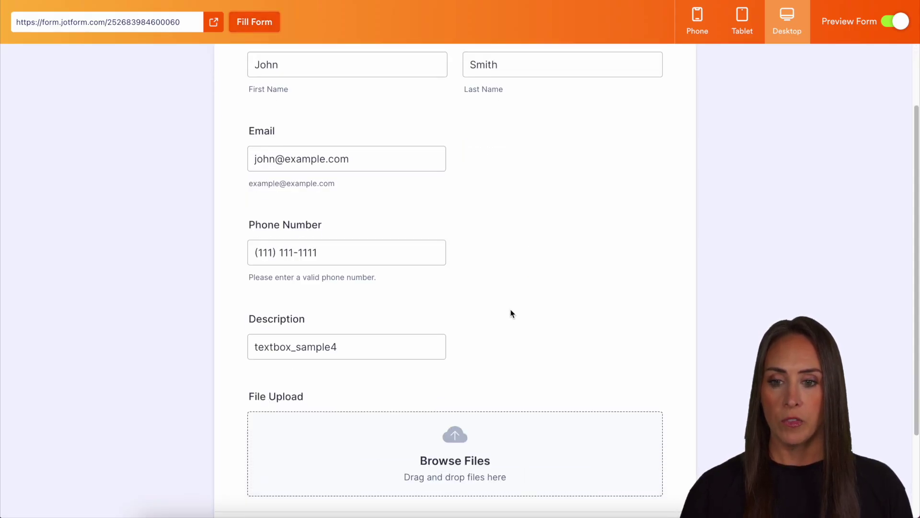
pyautogui.click(358, 350)
pyautogui.doubleClick(357, 349)
pyautogui.write('Trou')
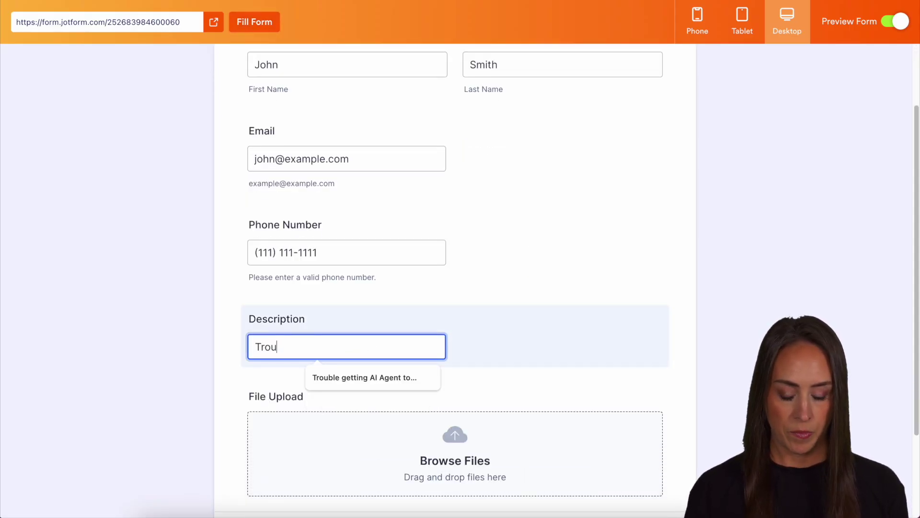
pyautogui.write('ble with email')
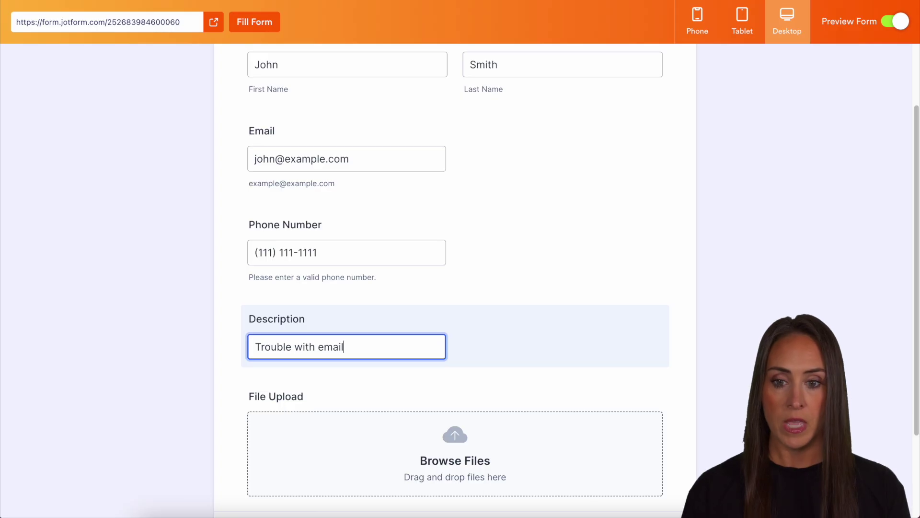
# Step: Attach a PDF to the File Upload field and submit the test entry
pyautogui.moveTo(916, 302); pyautogui.dragTo(417, 467)
pyautogui.scroll(-3, 725, 380)
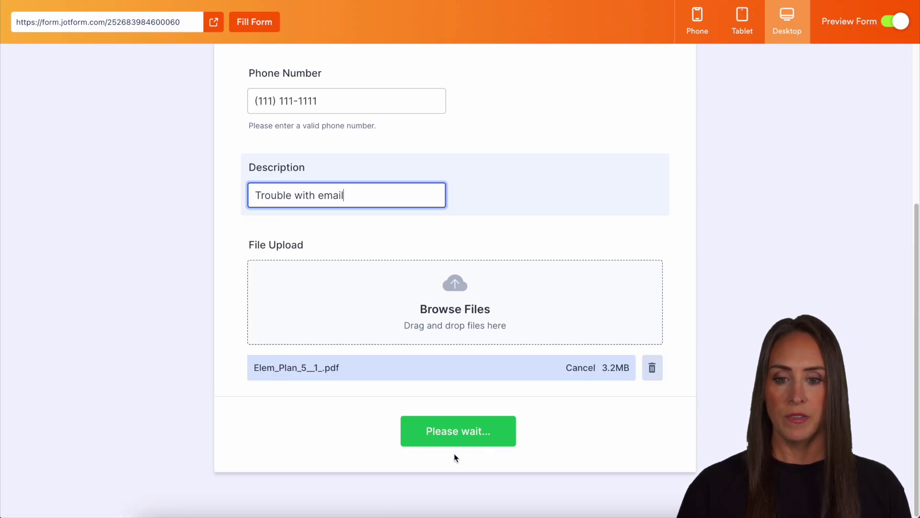
pyautogui.click(456, 440)
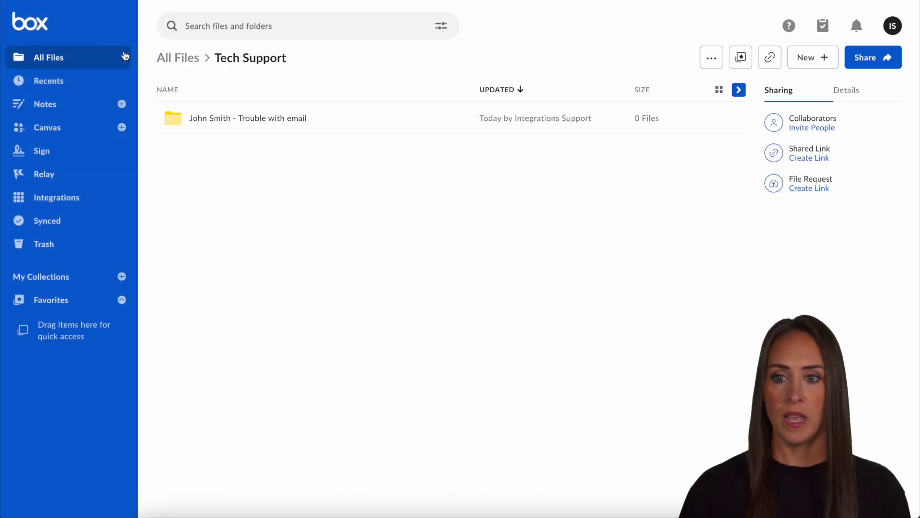
# Step: Open the new submission subfolder in Box to see its uploaded PDF and submission PDF
pyautogui.click(289, 126)
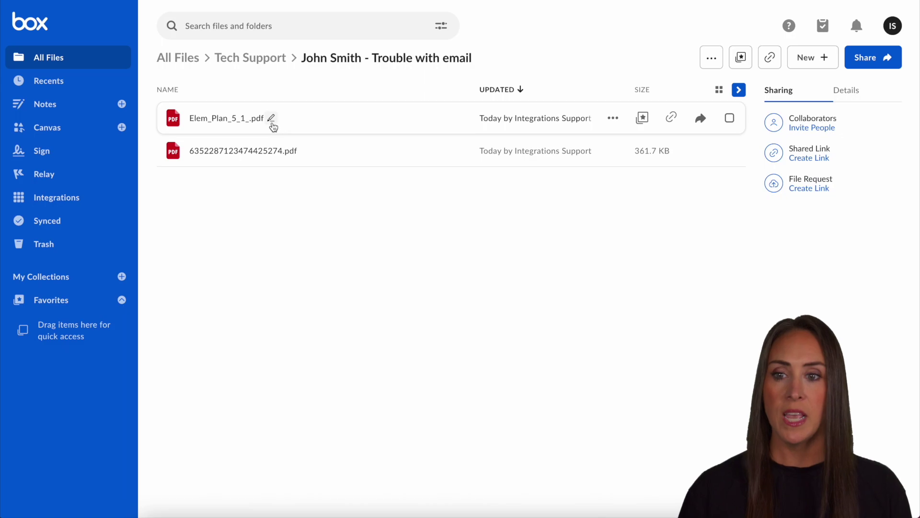